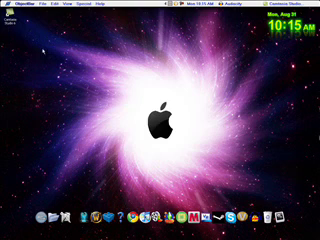
Step: Delete the Camtasia Studio shortcut from the top-left of the desktop, confirming with Yes
mouse_move(8, 33)
mouse_down()
mouse_move(314, 190)
mouse_move(4, 35)
mouse_move(272, 215)
mouse_up()
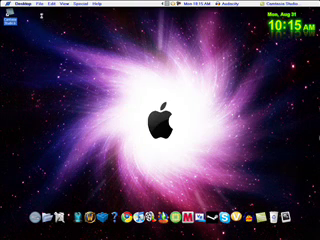
key(Delete)
click(171, 133)
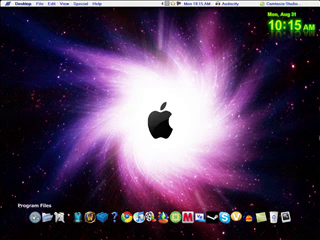
Step: Preview the Program Files and My Documents stacks in RocketDock, closing each afterward
click(20, 218)
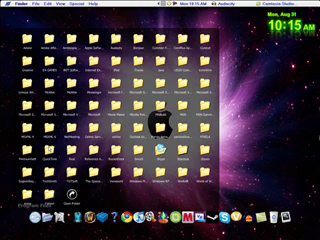
click(20, 218)
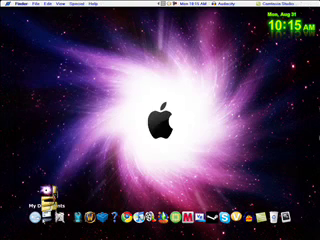
click(38, 218)
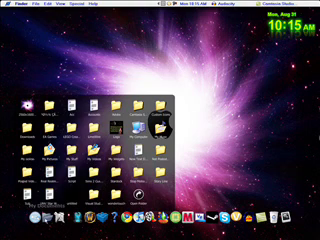
click(150, 60)
Step: Set the Program Files stack's display mode to Fan and preview the fan
right_click(15, 218)
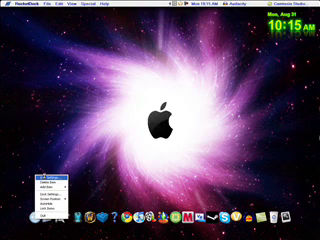
click(45, 176)
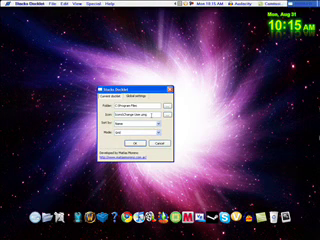
click(140, 131)
click(130, 142)
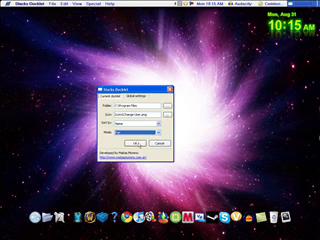
click(15, 218)
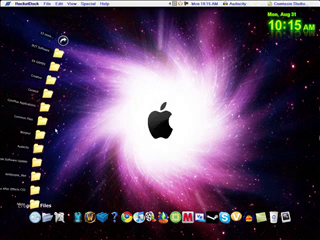
click(160, 60)
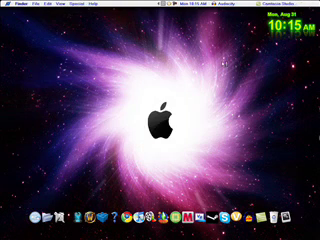
Step: Close the Program Files folder window, then change the stack's display mode again
click(36, 217)
key(alt+F4)
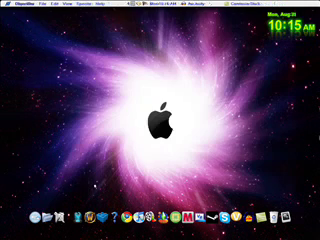
right_click(36, 217)
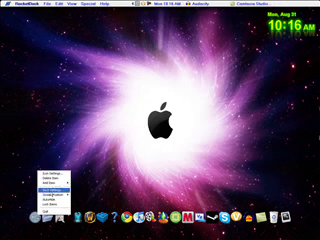
click(52, 172)
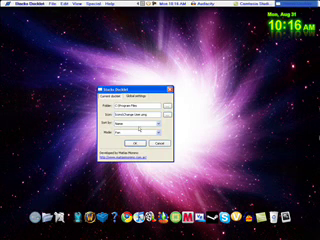
click(141, 131)
click(120, 137)
click(132, 144)
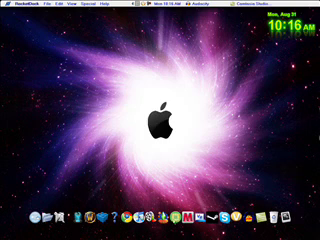
click(70, 55)
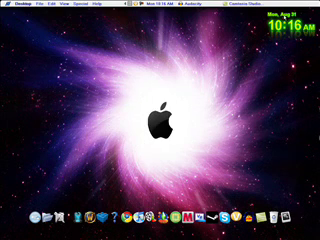
drag(292, 14, 62, 116)
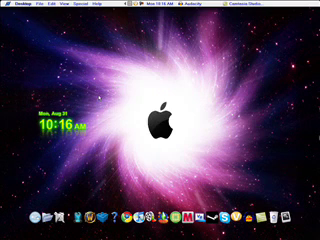
drag(62, 120, 300, 45)
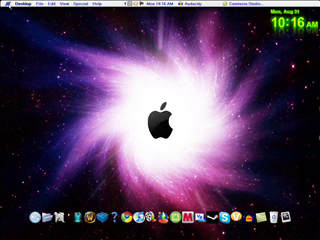
Step: Show ObjectBar's programs menu with the Powertoys for Windows XP submenu listing Tweak UI
click(8, 4)
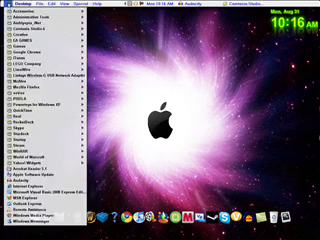
click(8, 4)
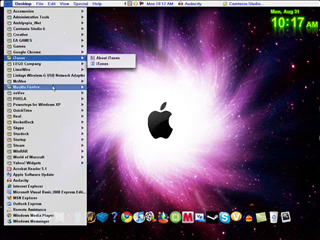
mouse_move(42, 104)
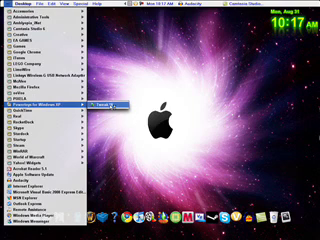
Step: In Tweak UI's Desktop settings, enable the Recycle Bin icon and apply with OK
click(105, 104)
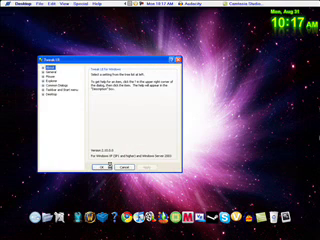
click(13, 27)
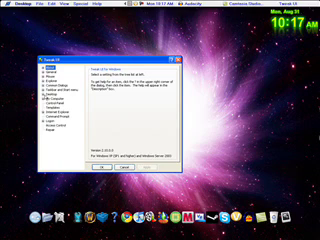
click(52, 104)
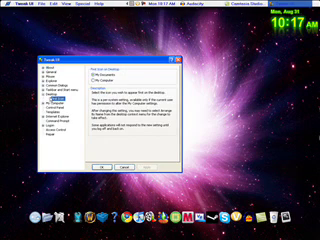
click(50, 97)
drag(100, 58, 120, 44)
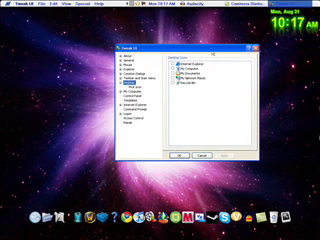
click(177, 83)
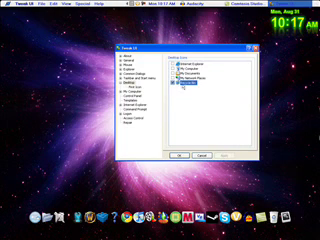
drag(180, 47, 70, 33)
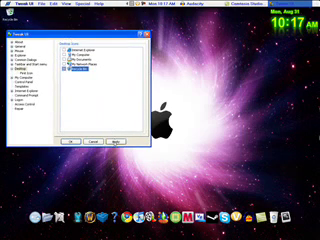
click(68, 141)
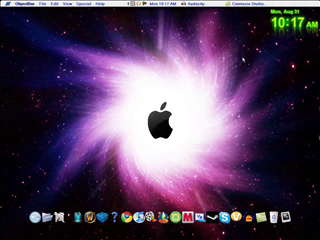
Step: Focus the empty desktop and browse the menu-bar menus, closing Help
click(40, 28)
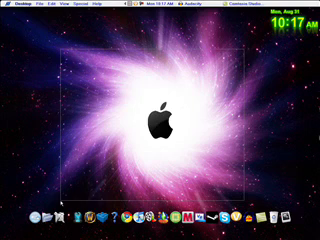
drag(15, 50, 60, 20)
drag(16, 51, 63, 16)
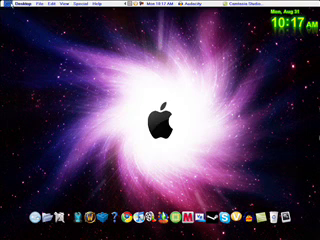
click(4, 3)
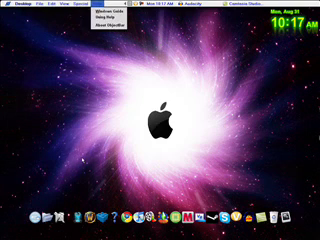
click(100, 40)
Step: Drag a selection box over the wallpaper, then show ObjectBar's Theme Editor menu
drag(58, 45, 15, 15)
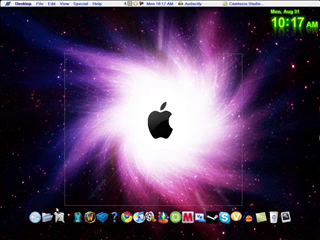
drag(58, 45, 15, 45)
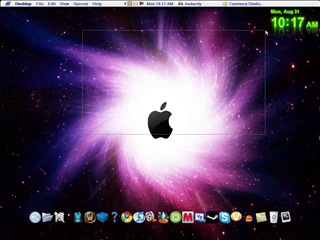
drag(58, 45, 32, 8)
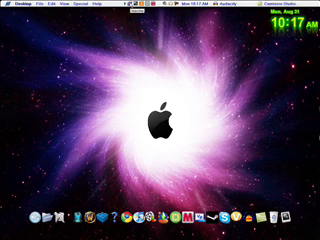
click(146, 5)
click(160, 30)
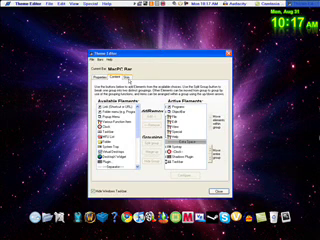
click(117, 77)
click(101, 77)
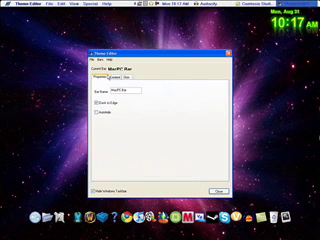
click(116, 77)
click(127, 77)
click(100, 77)
click(116, 77)
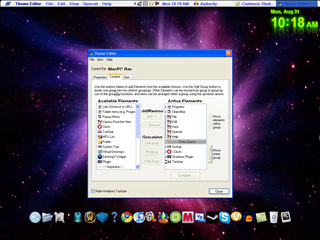
click(127, 78)
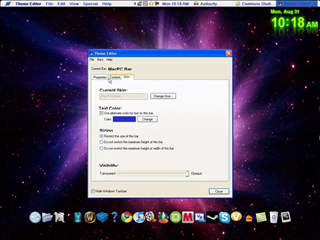
click(100, 77)
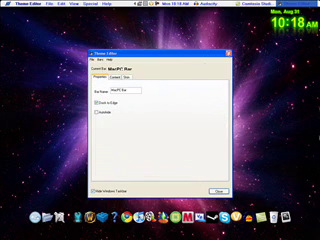
click(228, 53)
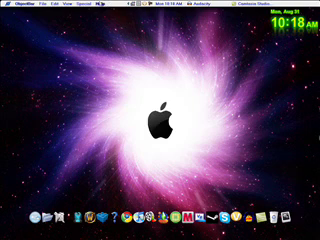
click(118, 4)
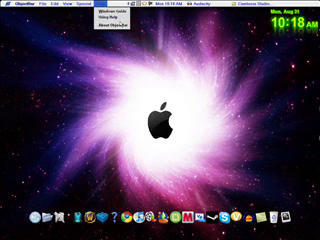
key(Escape)
click(88, 4)
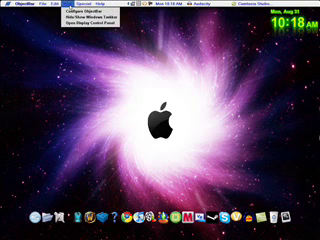
click(95, 17)
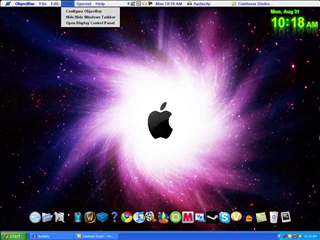
click(100, 17)
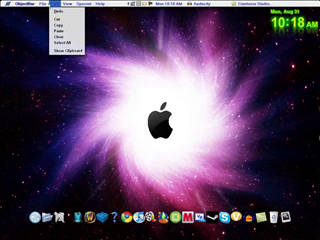
click(135, 105)
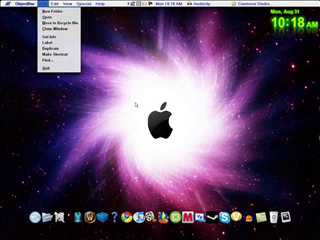
Step: Create and delete a desktop folder, then list running applications like Audacity and Camtasia
right_click(143, 97)
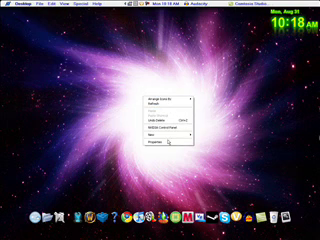
mouse_move(168, 130)
click(206, 112)
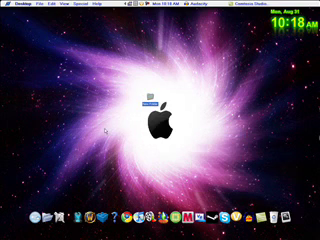
key(Delete)
key(Return)
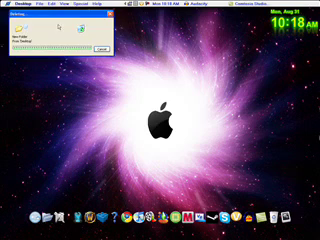
click(50, 4)
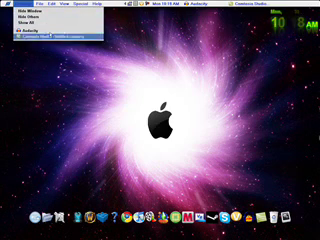
click(22, 31)
click(22, 3)
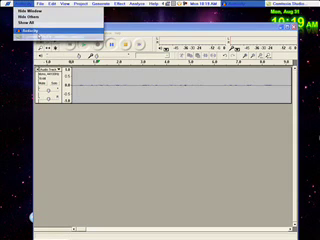
click(22, 31)
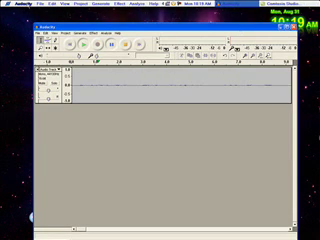
click(20, 4)
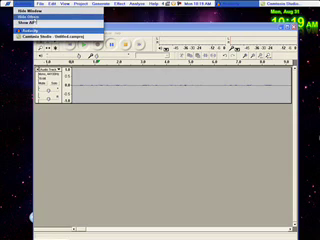
click(20, 10)
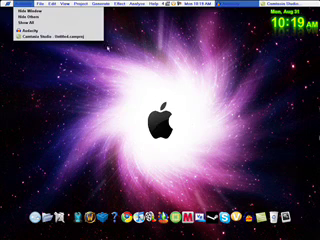
click(28, 22)
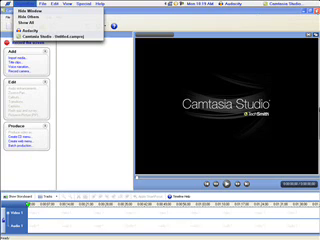
click(30, 30)
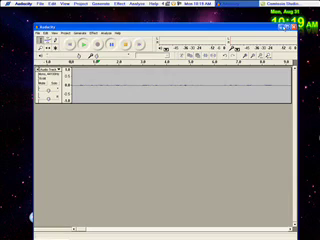
key(super+h)
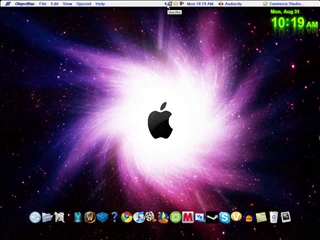